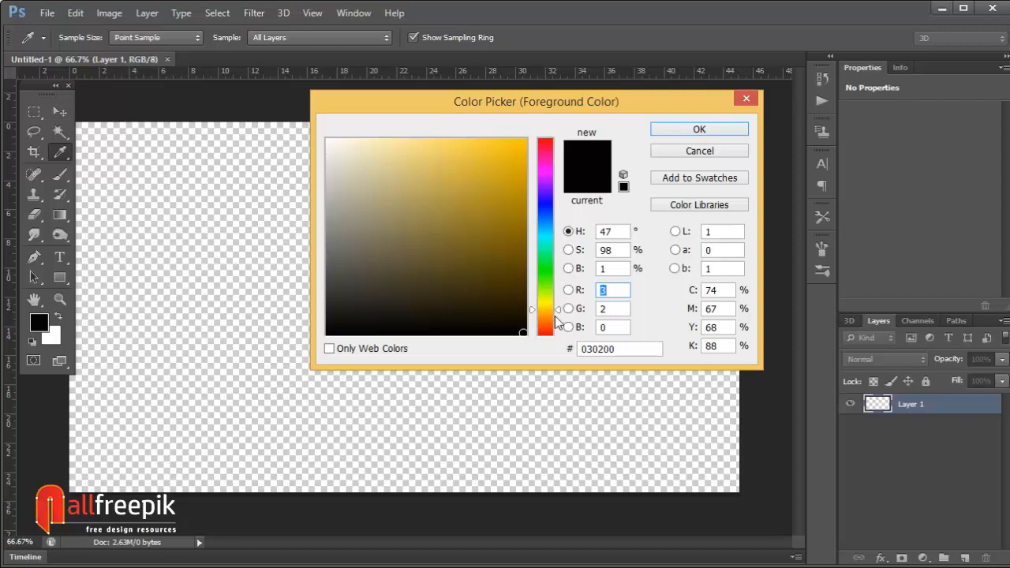
Fill a large rectangular selection on Layer 1 with yellow (#fdcd25), leaving a transparent margin around it.
click(511, 148)
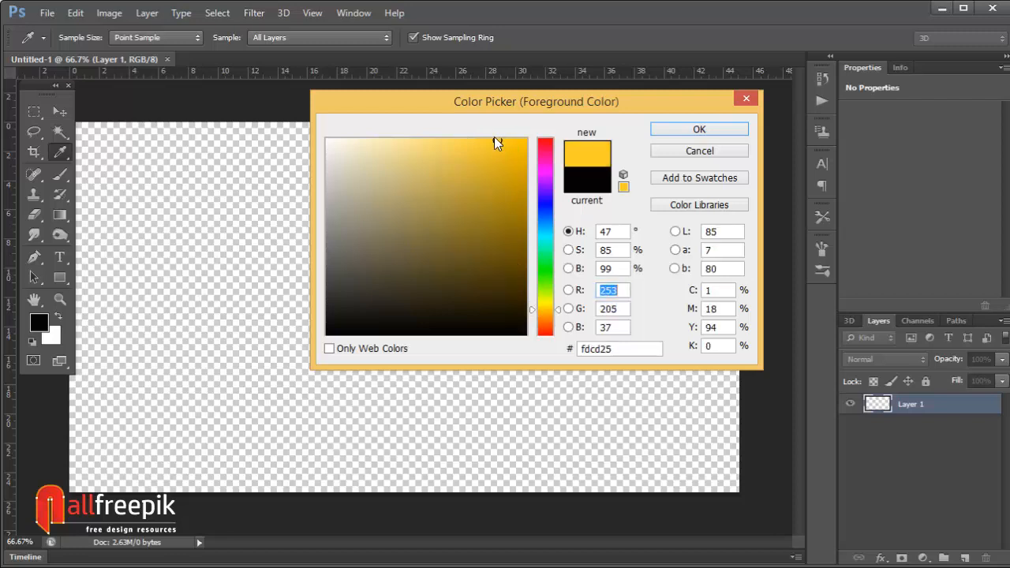
click(718, 130)
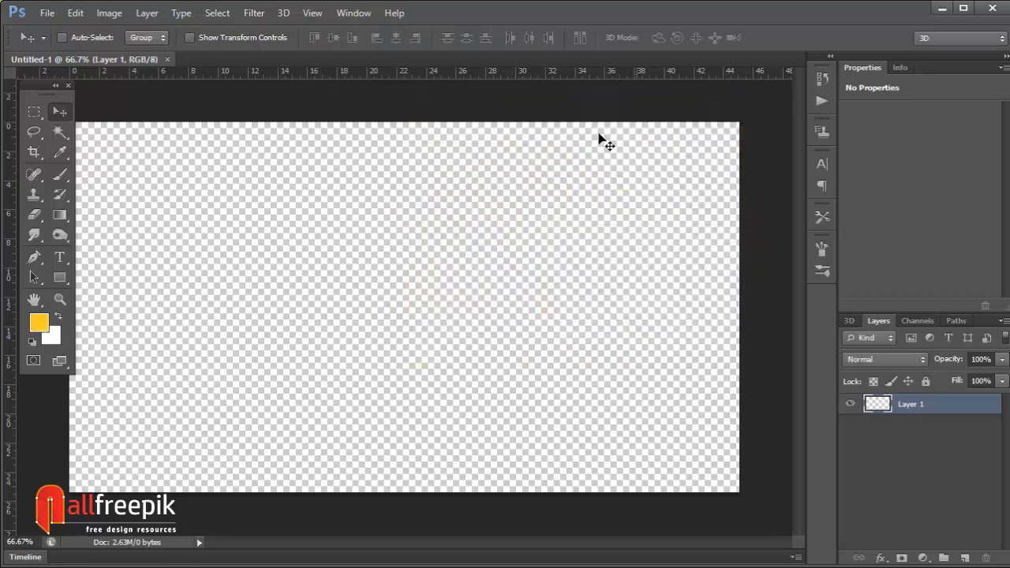
click(35, 112)
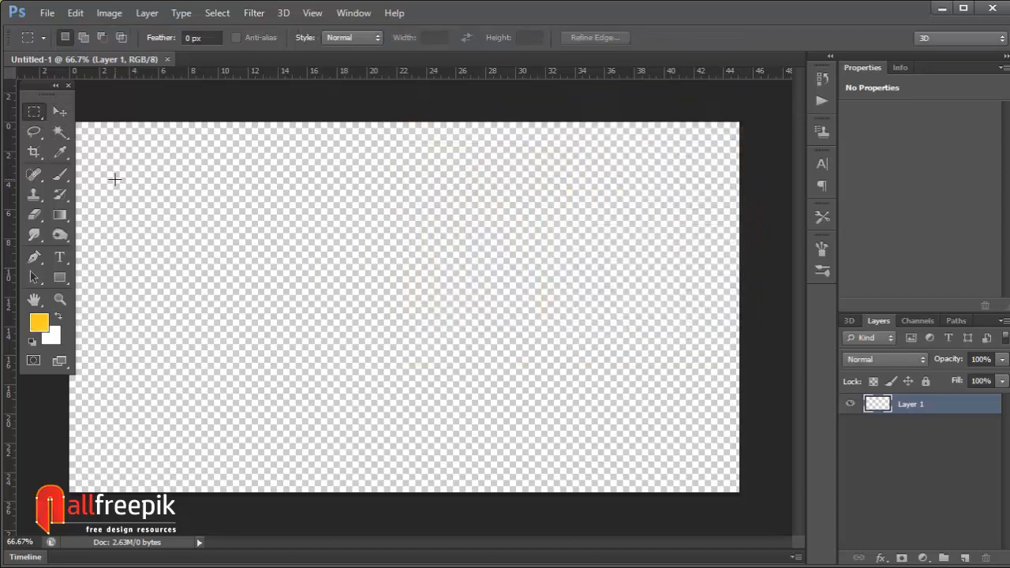
drag(122, 178, 686, 442)
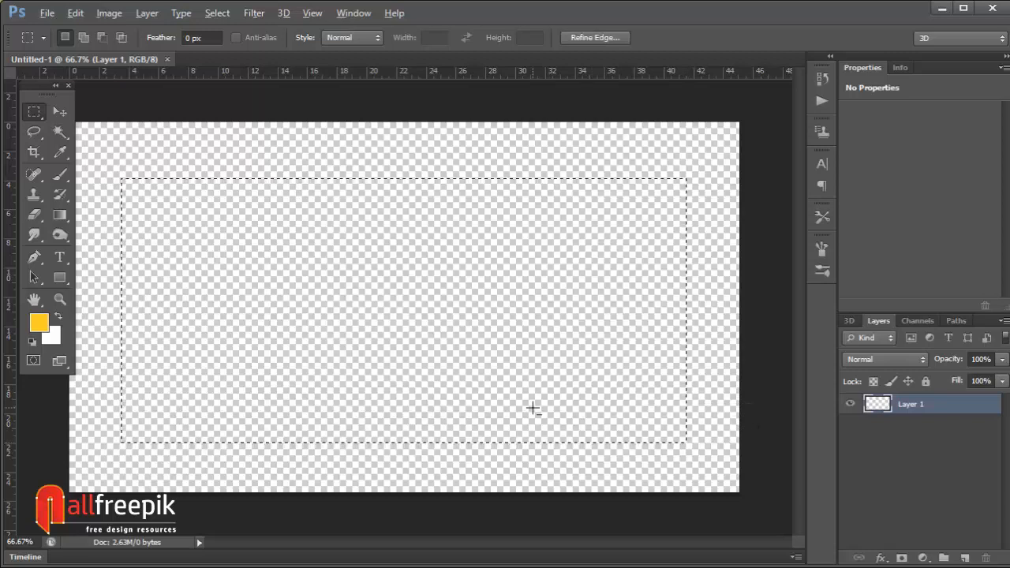
key(alt+BackSpace)
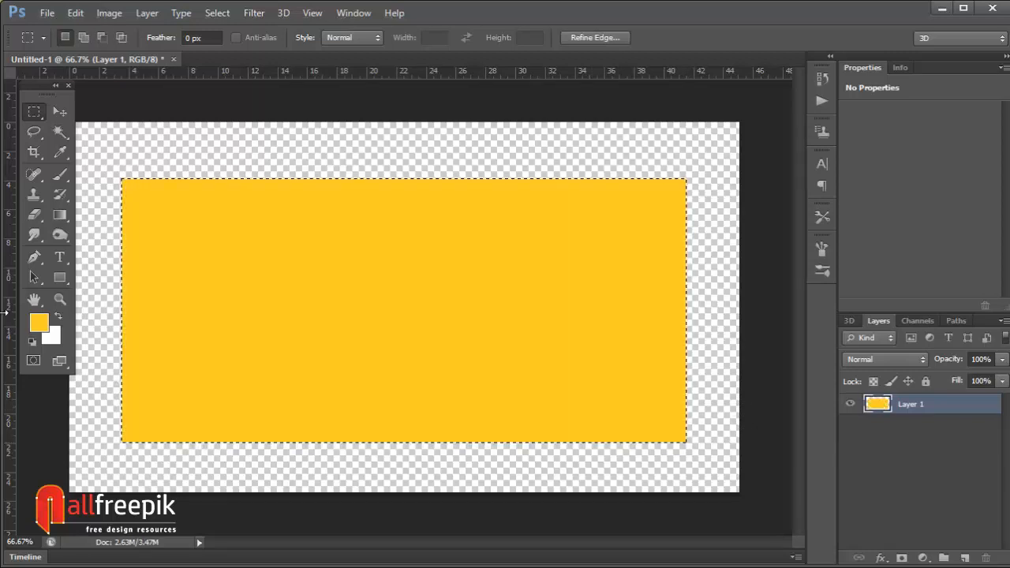
Apply a randomized Fibers filter to the yellow rectangle with Variance 24 and Strength 64.
click(59, 112)
click(253, 12)
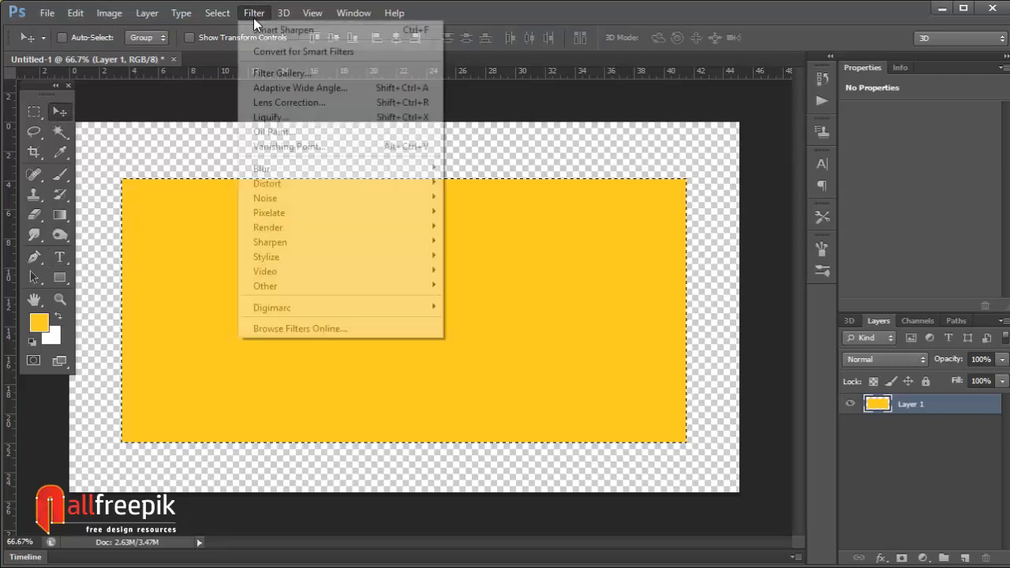
mouse_move(294, 227)
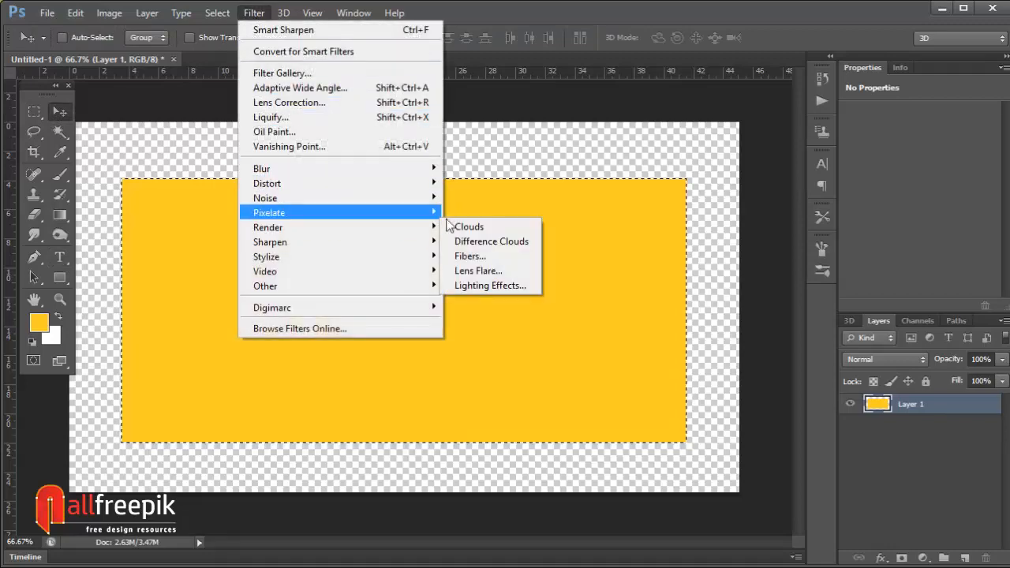
click(480, 256)
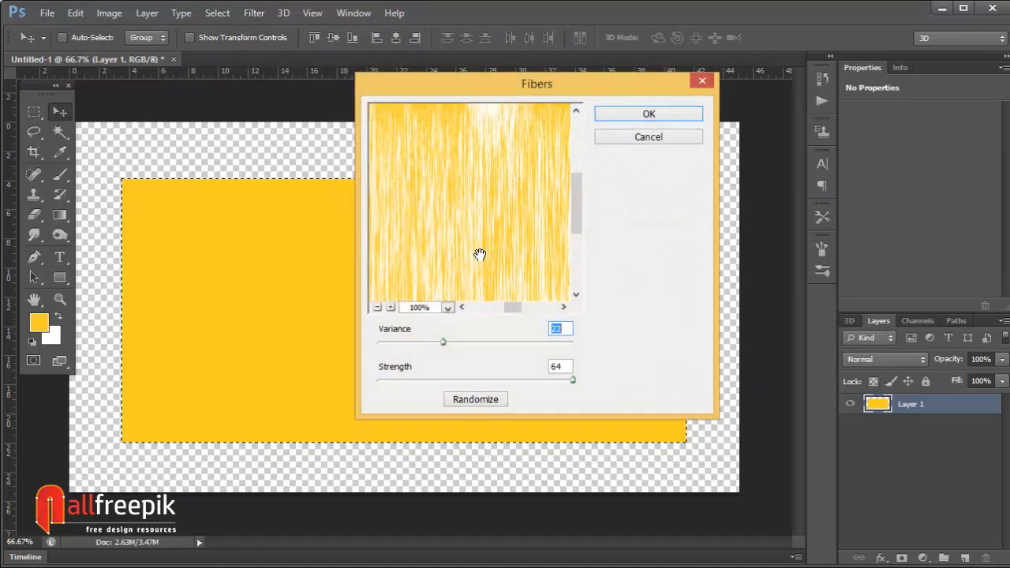
drag(480, 254, 485, 228)
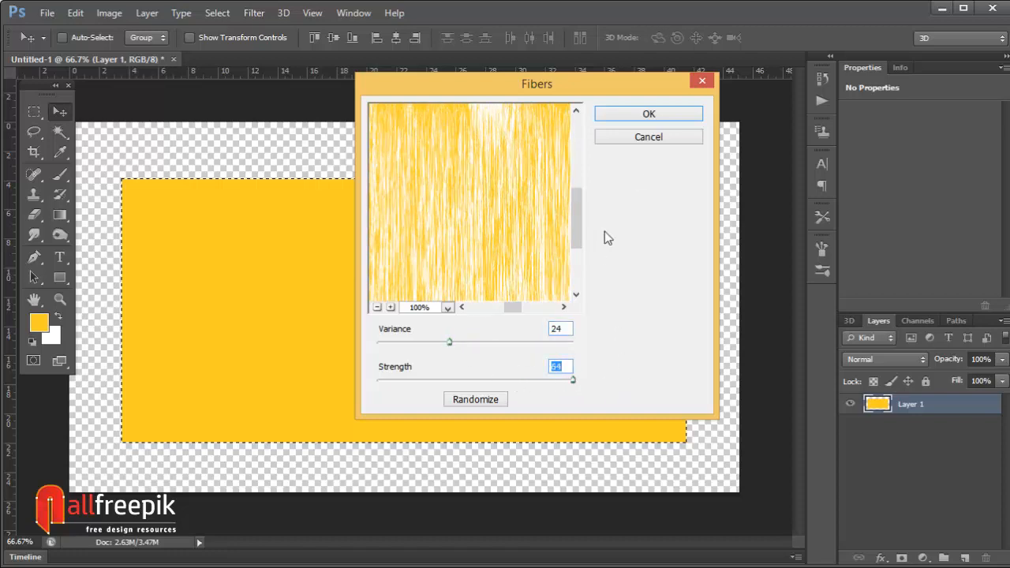
click(480, 404)
click(479, 404)
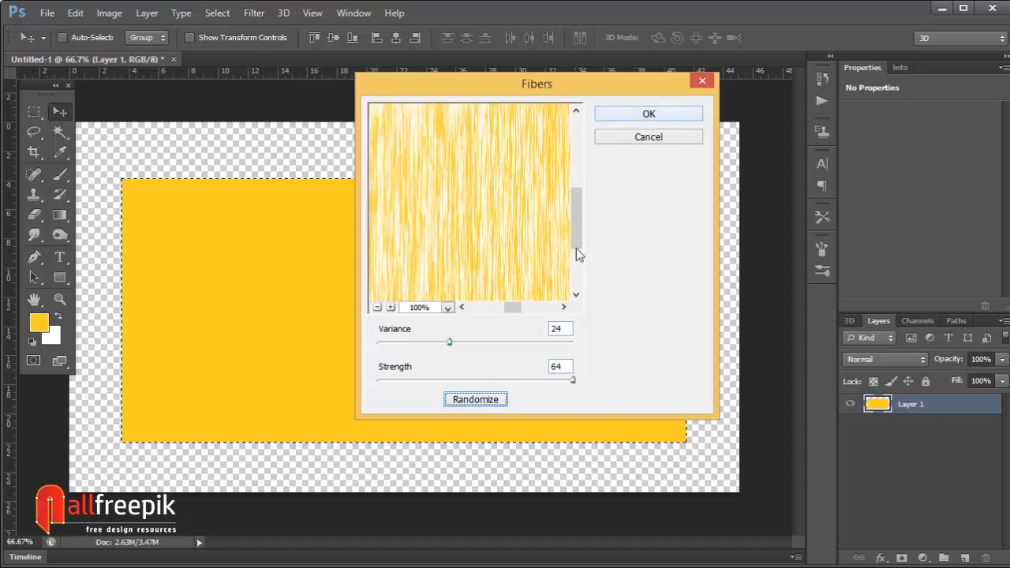
click(663, 116)
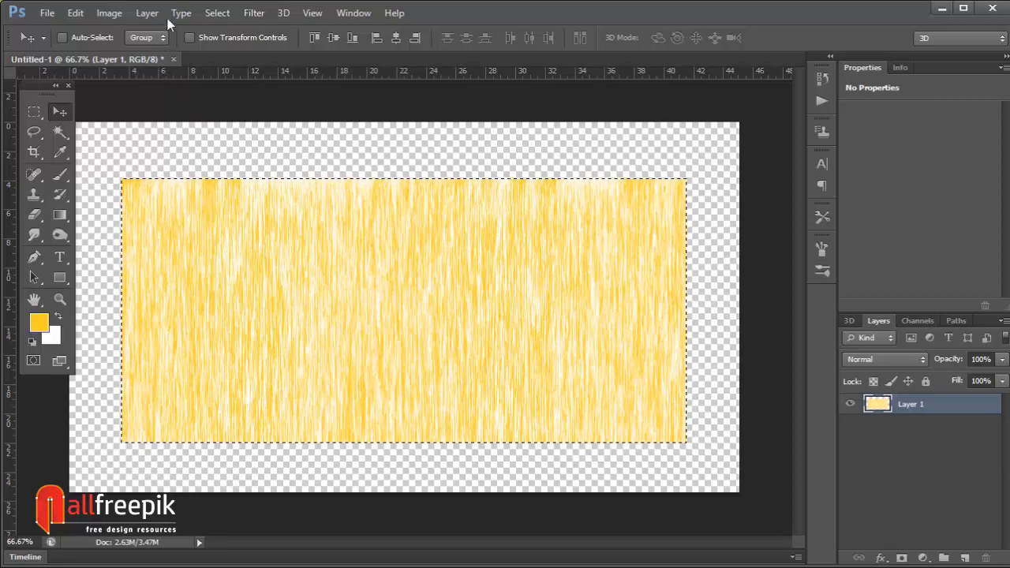
In the Liquify filter, twirl two small wood knots near the texture's right edge using a brush size of 90.
click(255, 14)
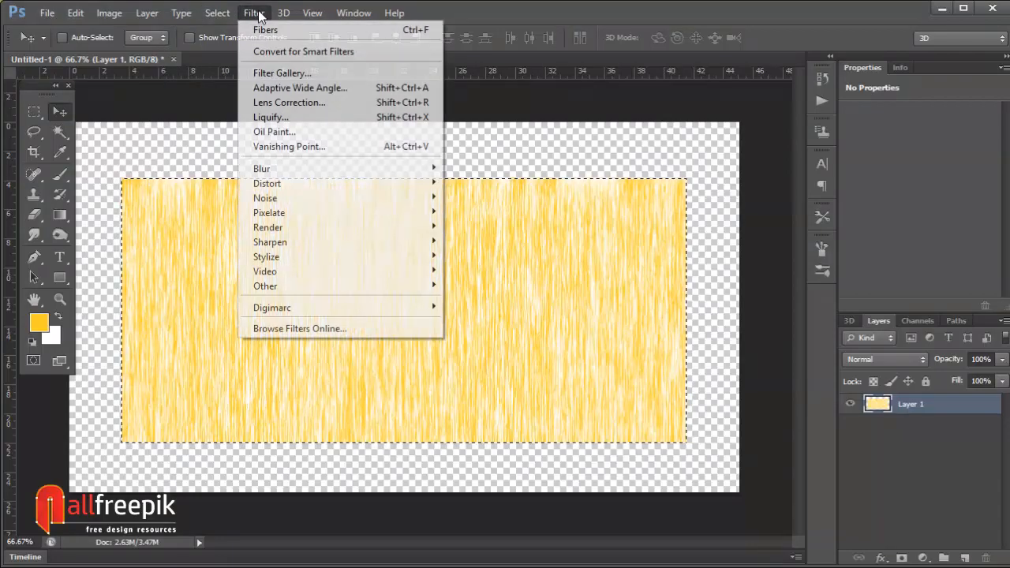
click(277, 123)
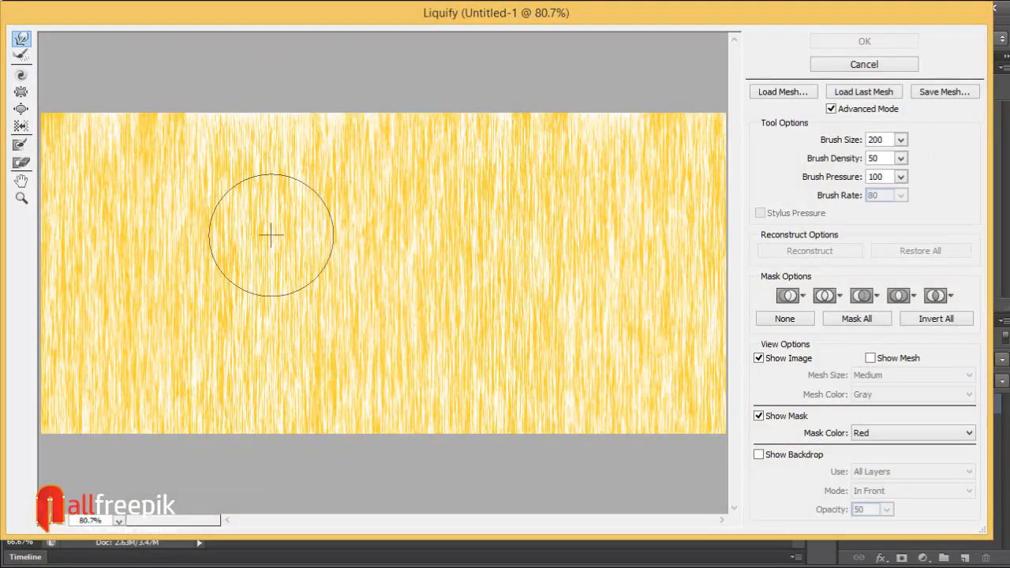
key(bracketleft)
key(bracketleft)
key(bracketleft)
key(bracketleft)
key(bracketleft)
key(bracketleft)
key(bracketleft)
key(bracketleft)
key(bracketleft)
key(bracketleft)
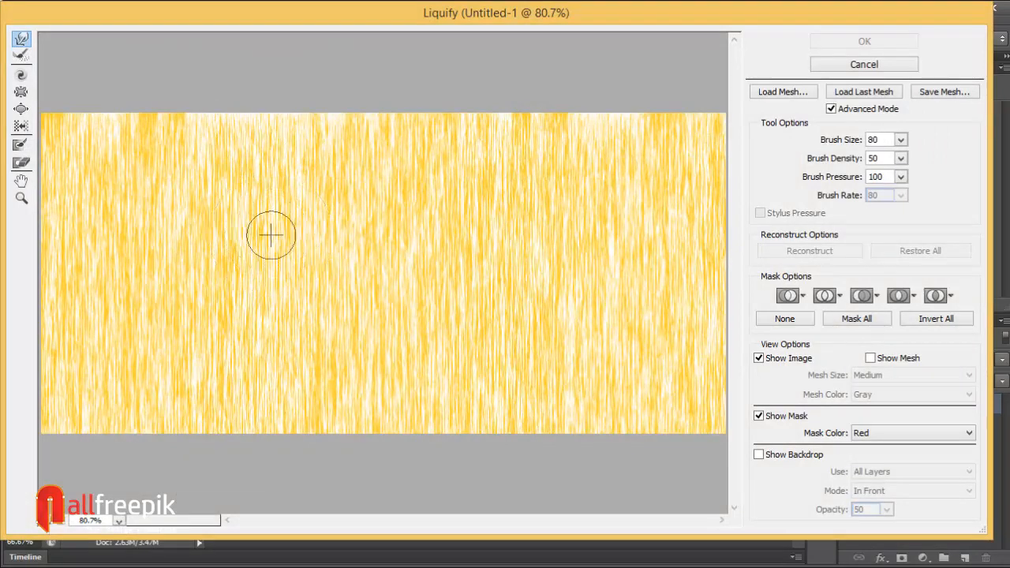
click(21, 77)
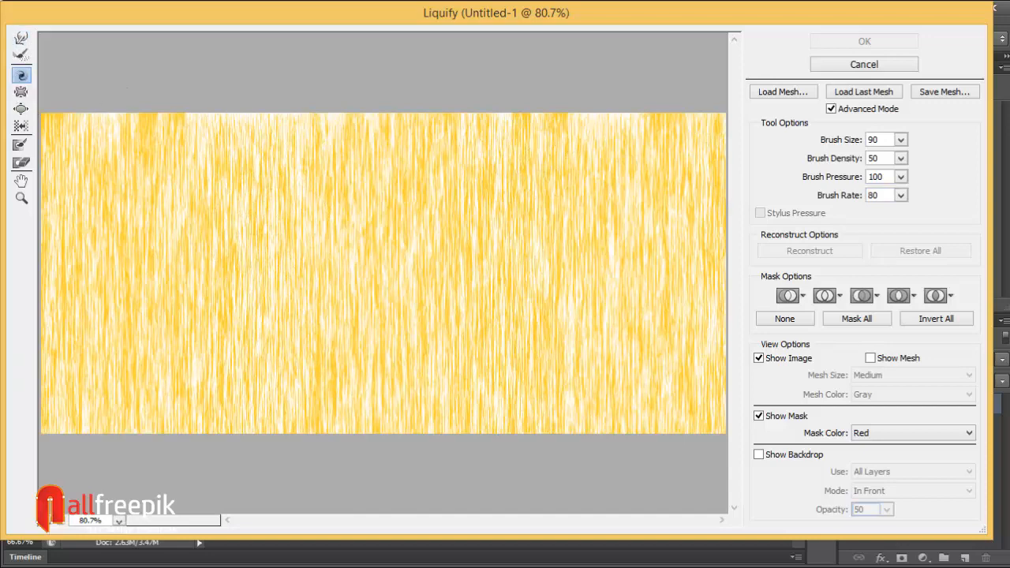
drag(667, 182, 667, 182)
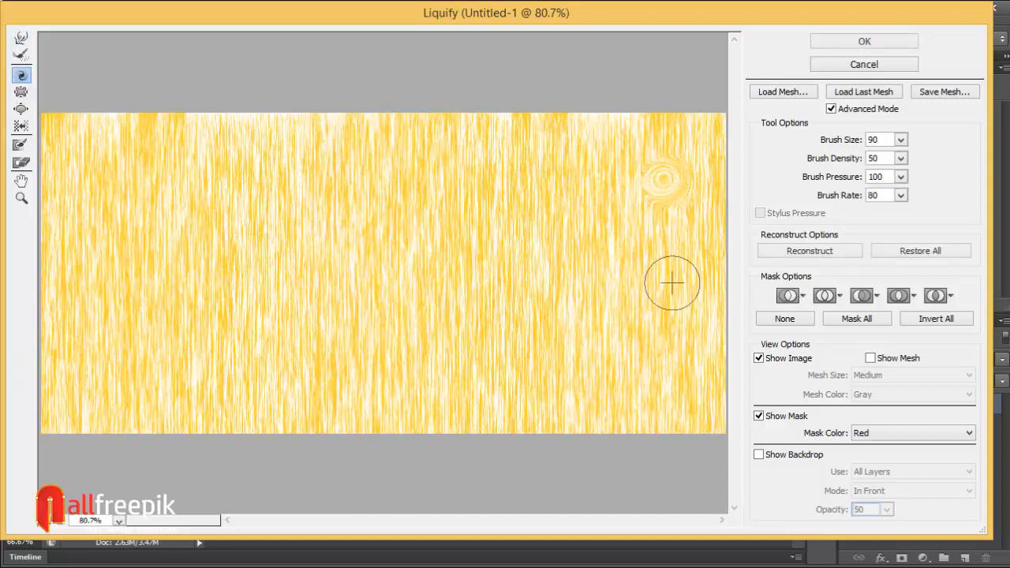
drag(641, 339, 627, 340)
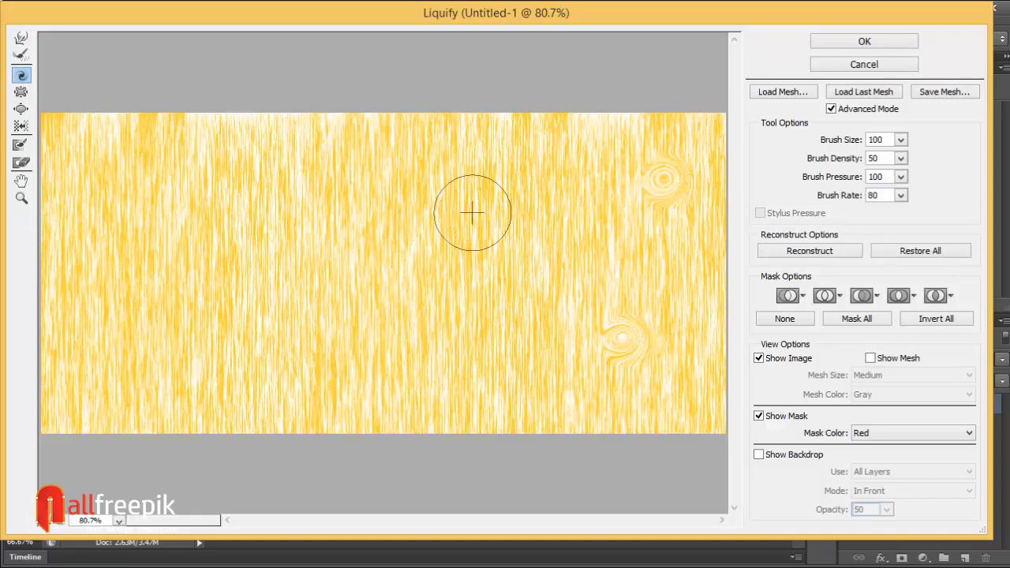
Twirl four larger knots with a brush size of 150: upper middle, lower middle, upper left and lower left of the texture.
key(bracketright)
key(bracketright)
key(bracketright)
key(bracketright)
key(bracketright)
drag(489, 211, 489, 211)
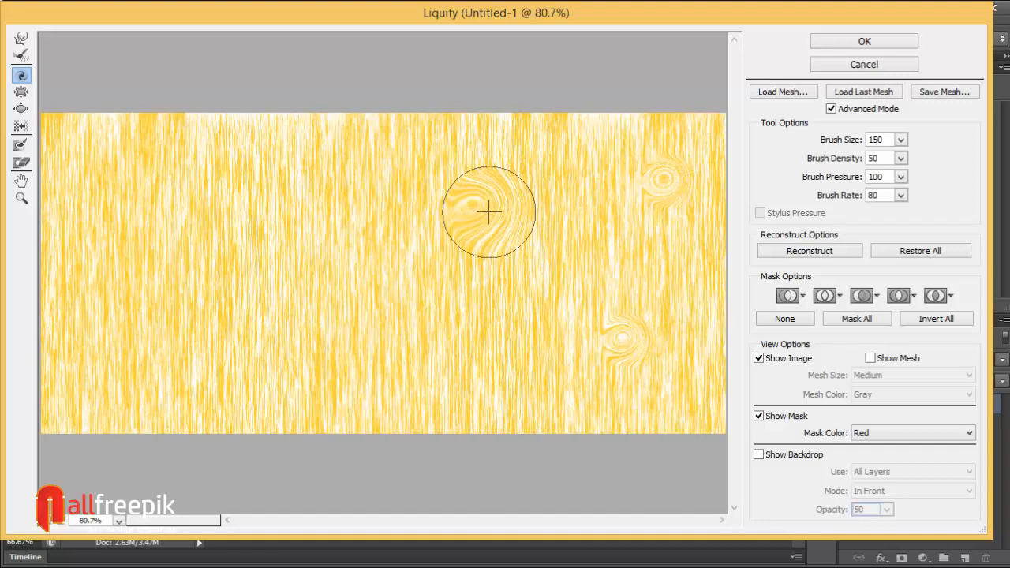
mouse_move(390, 368)
mouse_down()
mouse_move(423, 372)
mouse_move(400, 368)
mouse_up()
drag(229, 150, 201, 155)
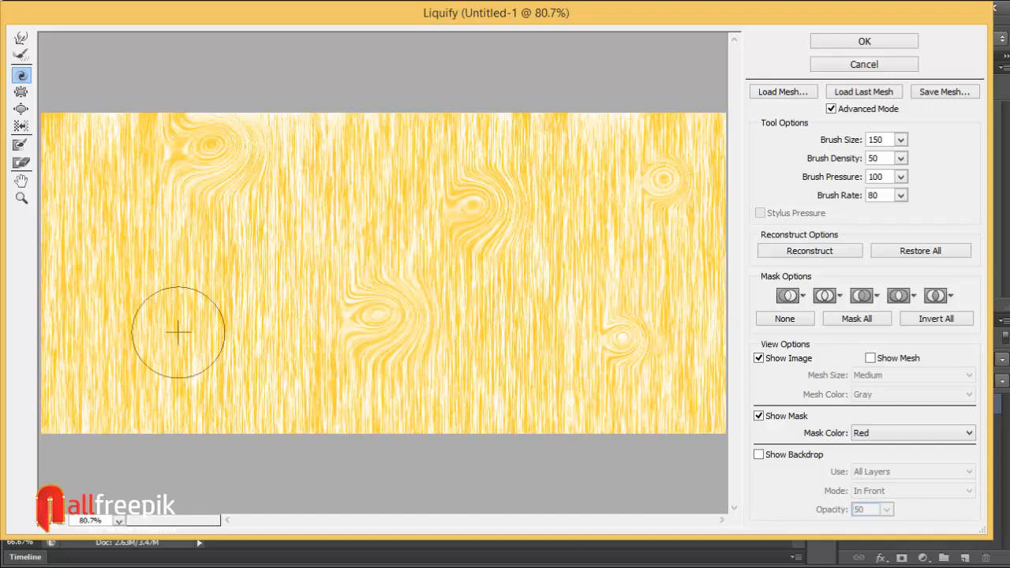
drag(179, 371, 166, 373)
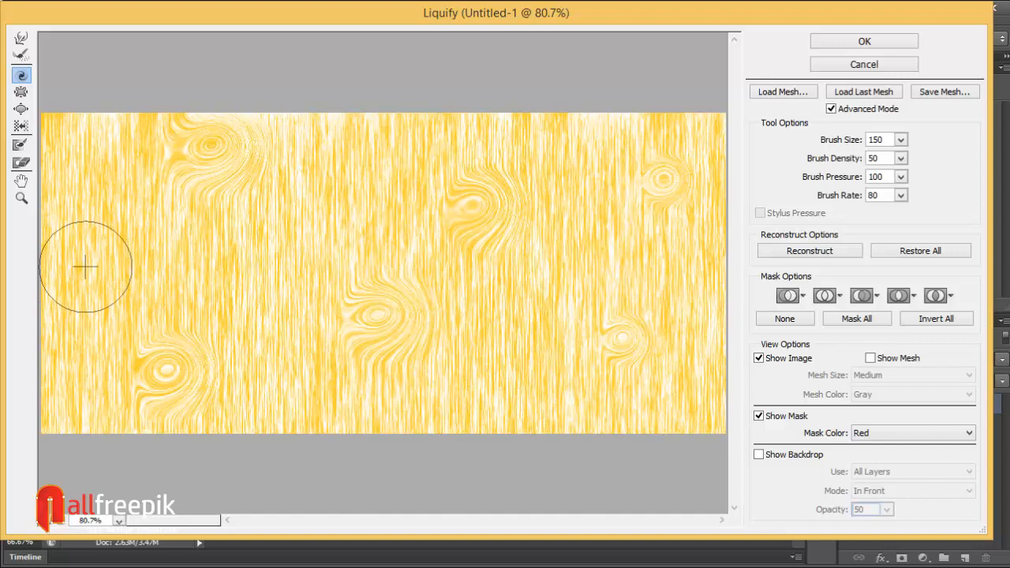
Reduce the brush size to 90 and twirl two smaller knots at the texture's left and bottom edges.
key(bracketleft)
key(bracketleft)
key(bracketleft)
drag(82, 207, 78, 193)
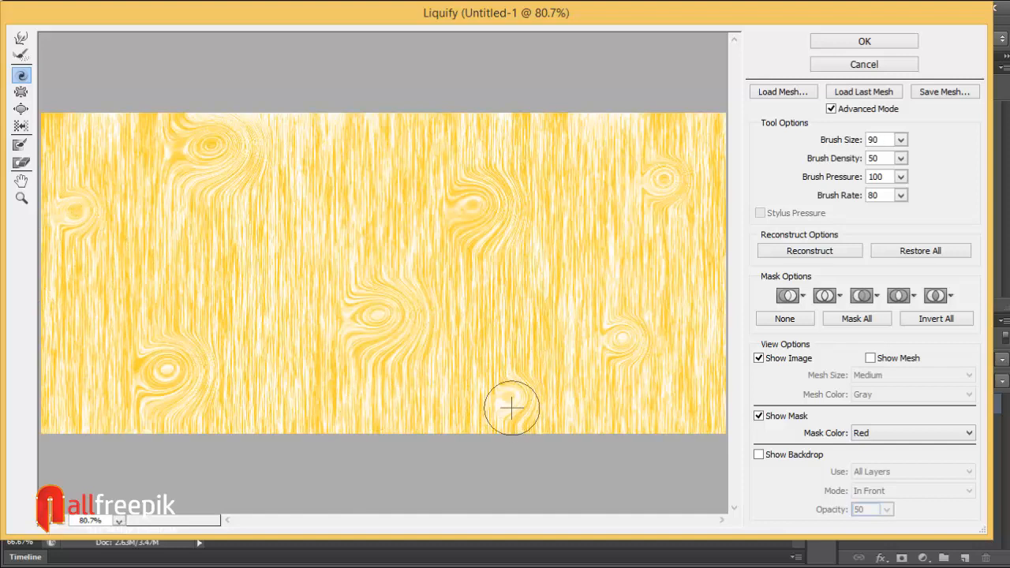
Pucker the centers of the knots, including the upper-middle and left-edge ones, with the size 90 brush.
click(19, 93)
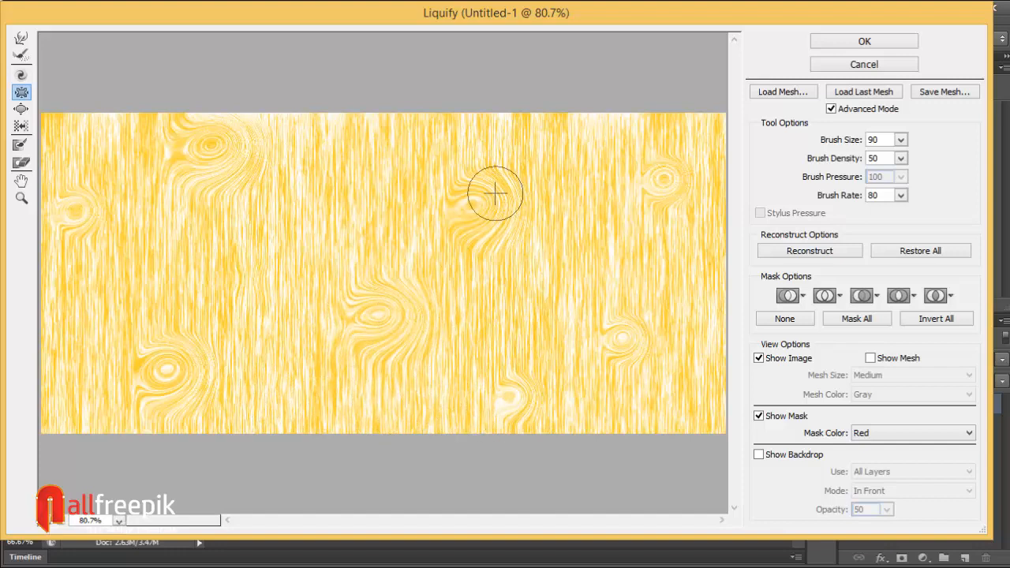
mouse_move(495, 194)
mouse_down()
mouse_move(487, 210)
mouse_move(458, 218)
mouse_up()
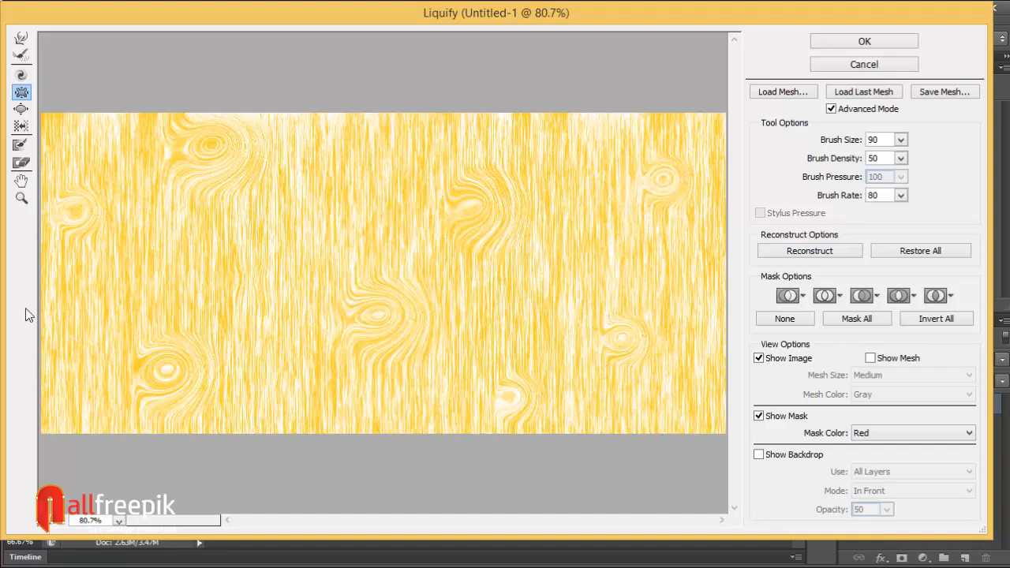
click(70, 210)
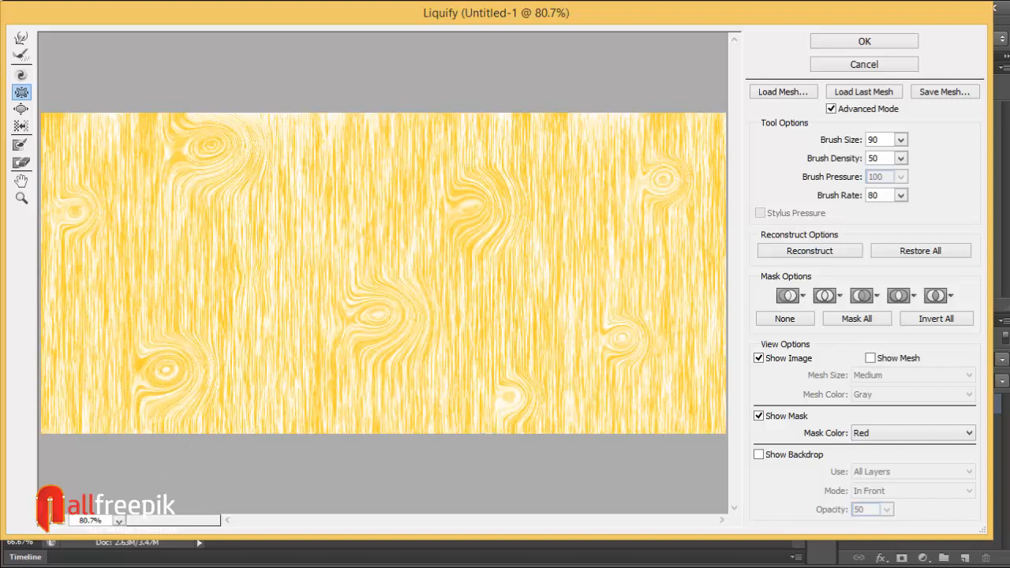
click(467, 209)
Twirl the upper-middle knot again, switch to the Bloat tool, and apply the Liquify changes.
click(21, 76)
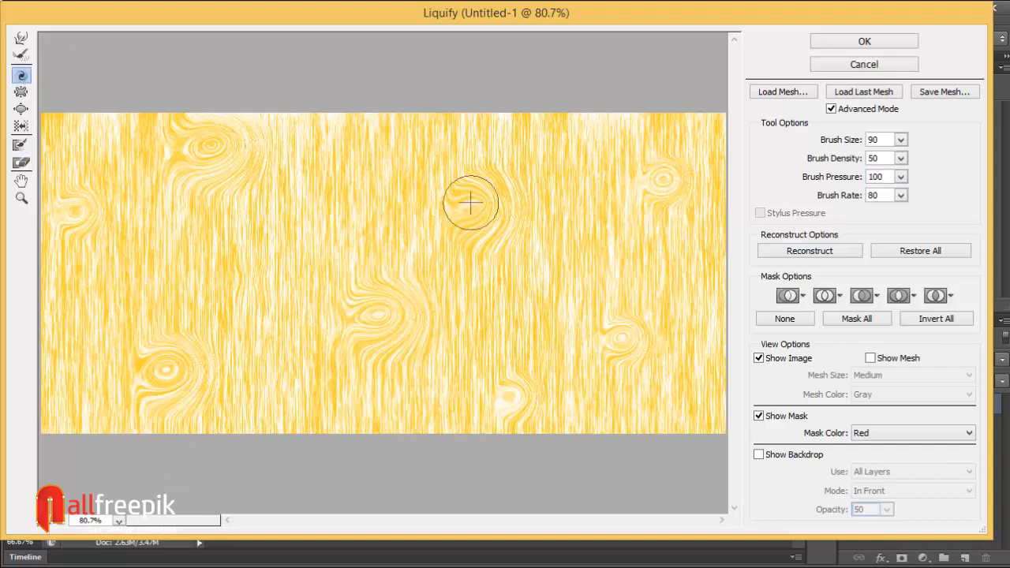
click(22, 111)
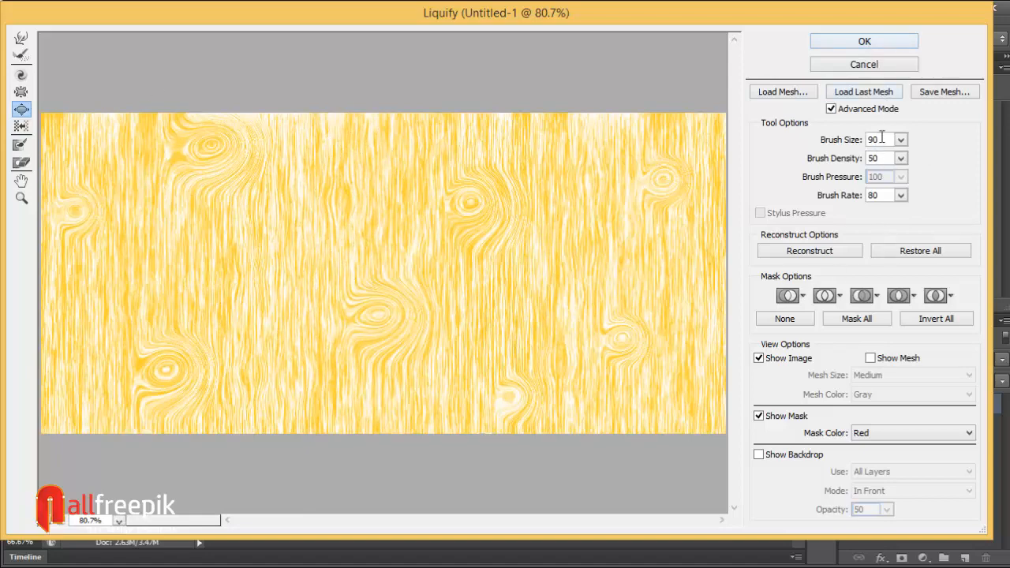
click(863, 41)
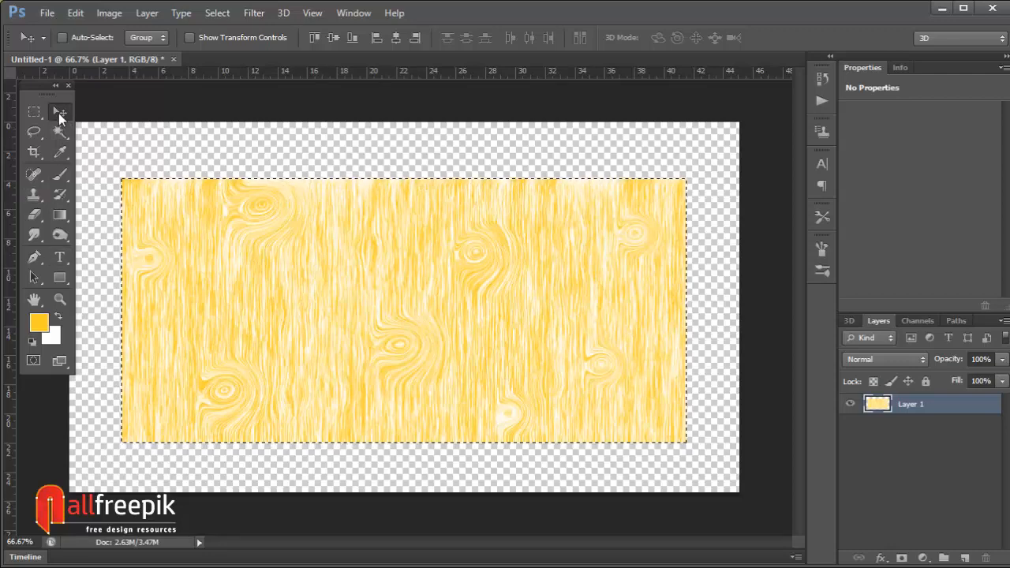
Clear the rectangular selection and add a new empty layer above Layer 1.
click(217, 12)
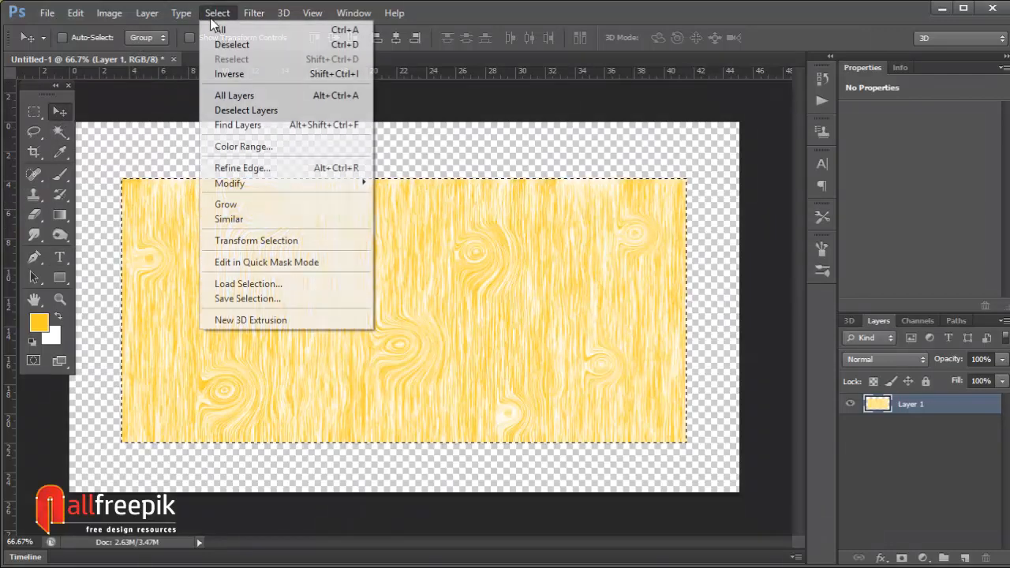
click(237, 45)
click(924, 495)
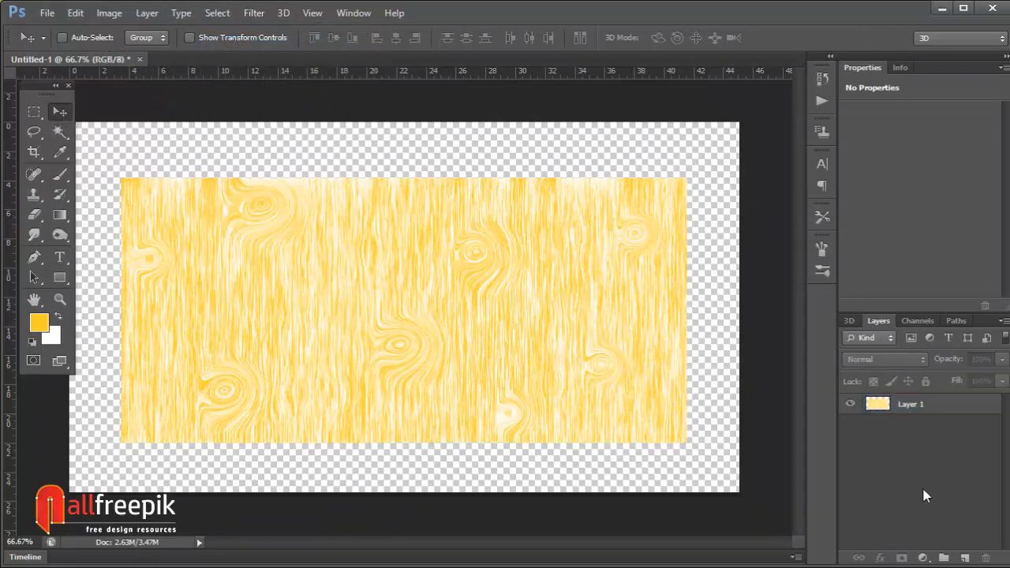
click(964, 558)
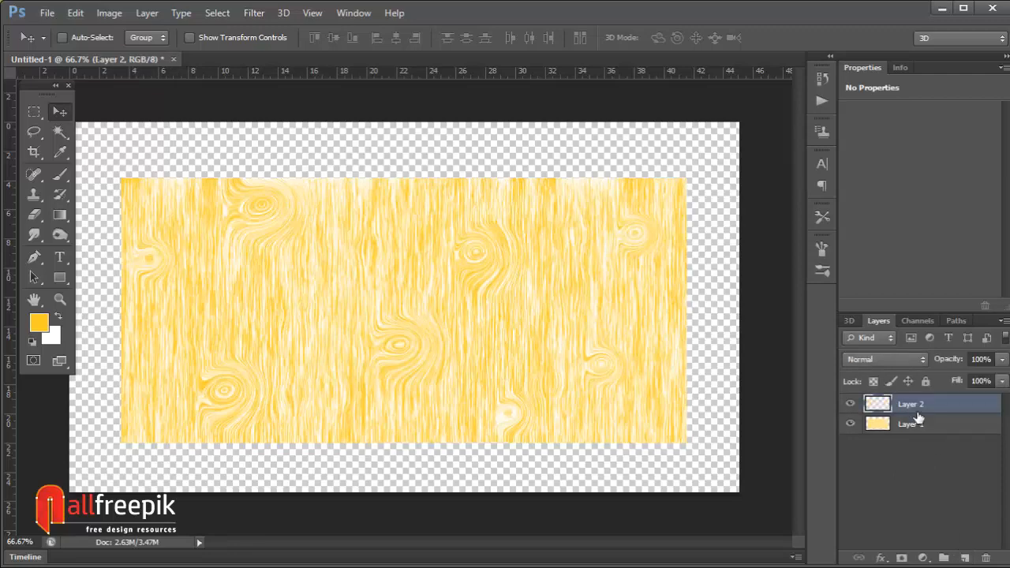
Set the foreground color to black (#000000).
click(42, 322)
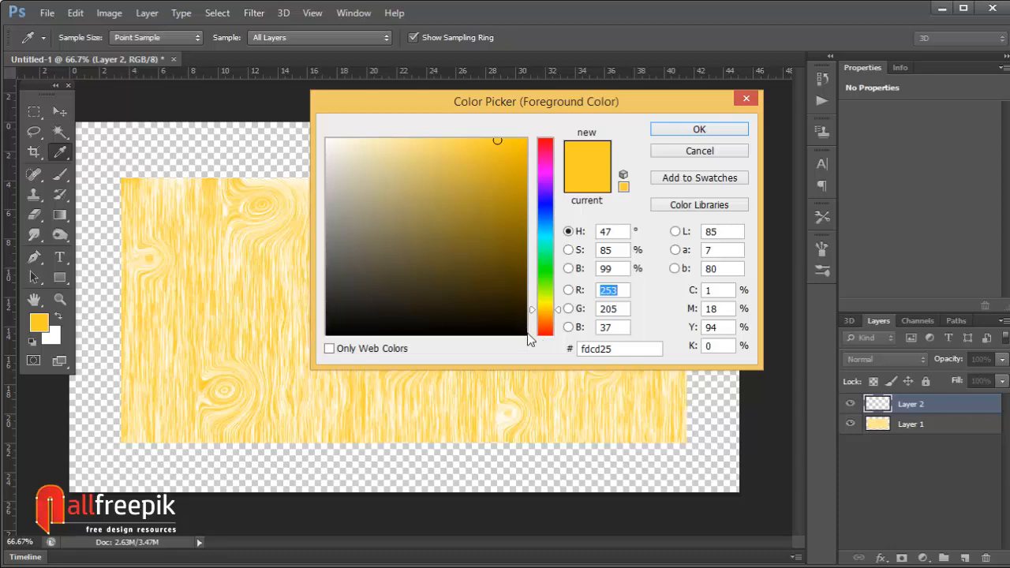
click(525, 335)
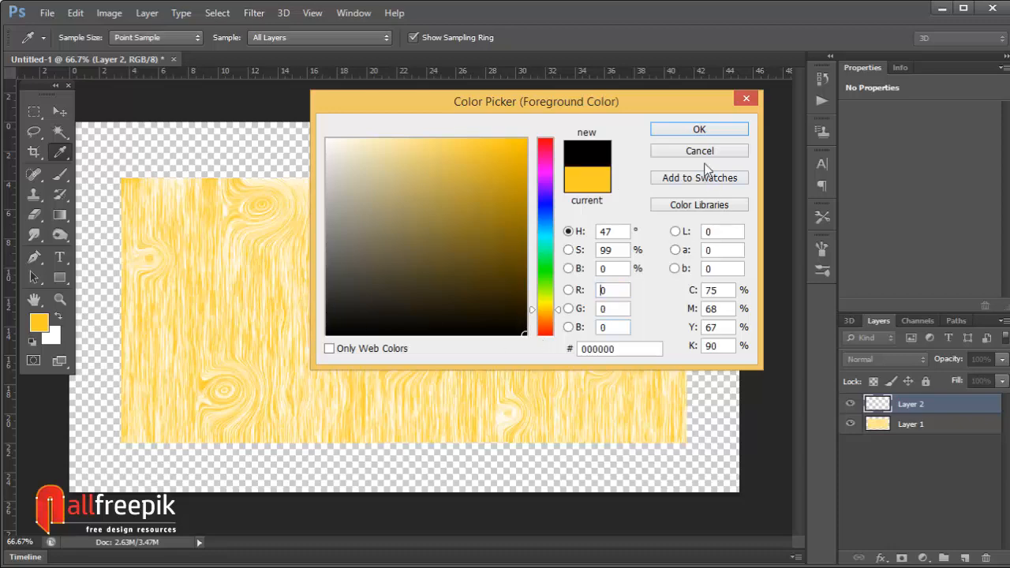
click(705, 133)
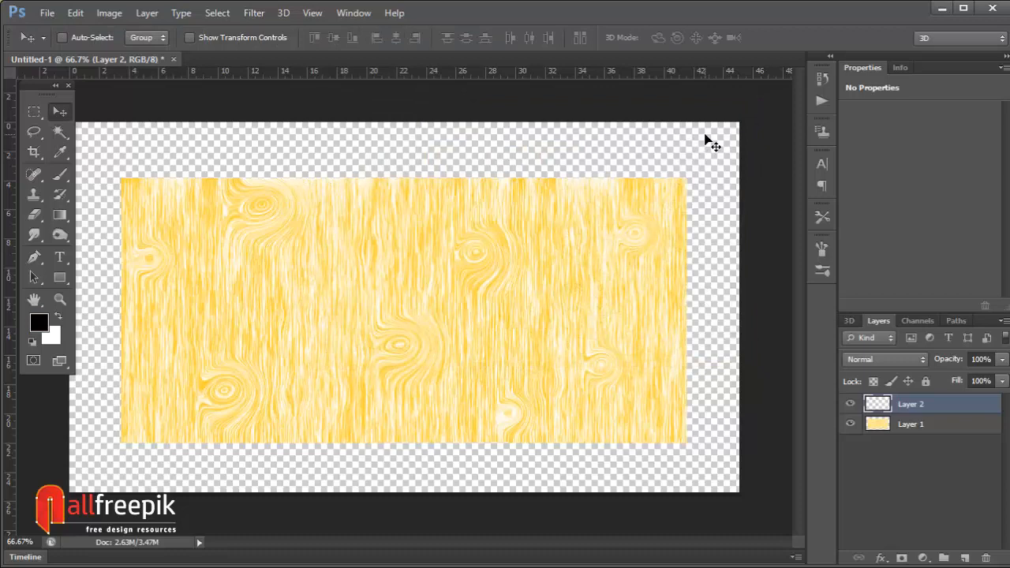
Replace the empty Layer 2 with a duplicate of Layer 1 and load the duplicate's outline as a selection.
key(Delete)
drag(917, 406, 964, 557)
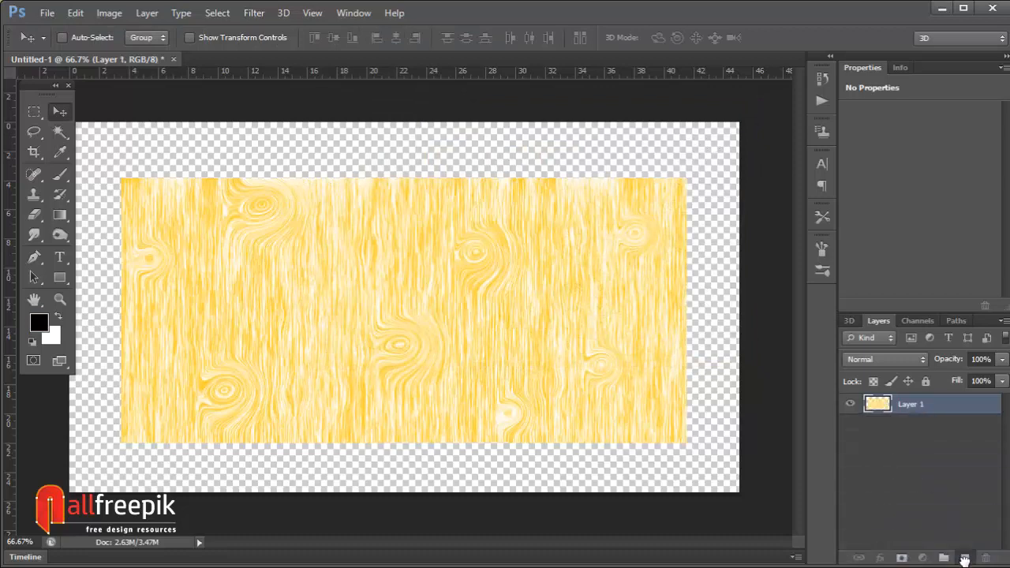
ctrl+click(881, 403)
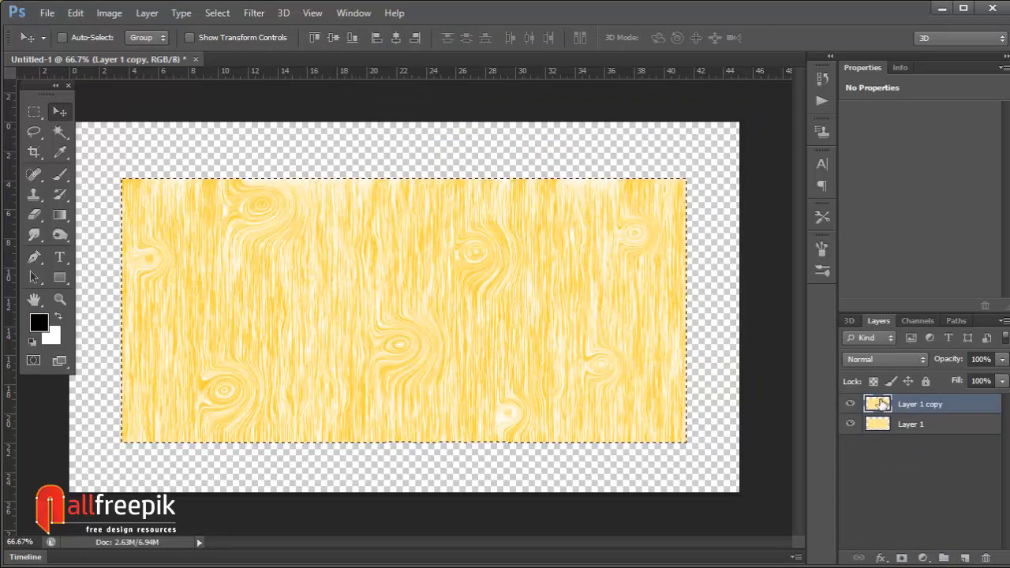
Fill the selected area of Layer 1 copy with black, deselect it, and set the layer's blend mode to Soft Light.
key(alt+BackSpace)
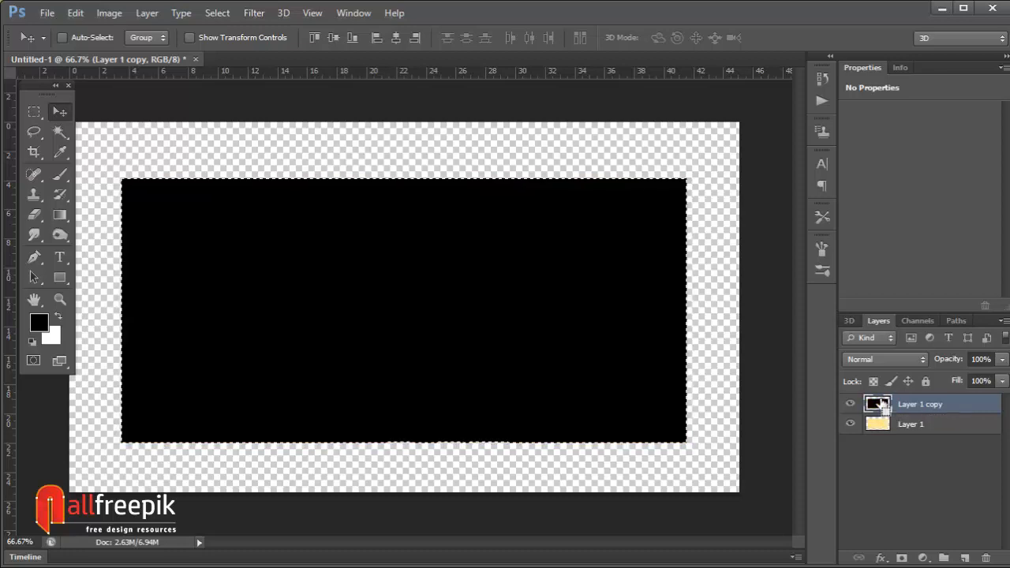
key(ctrl+d)
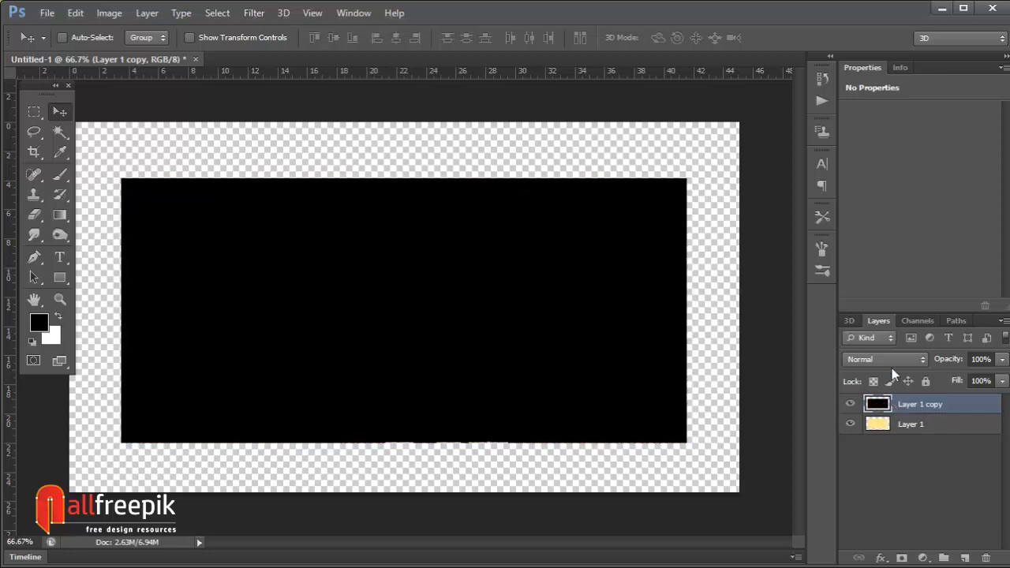
click(894, 361)
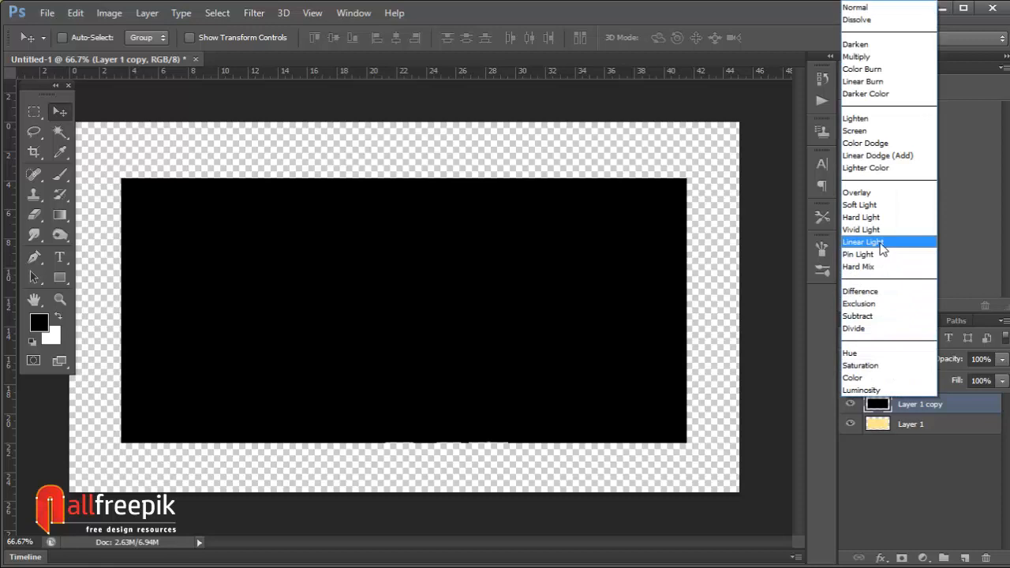
click(879, 206)
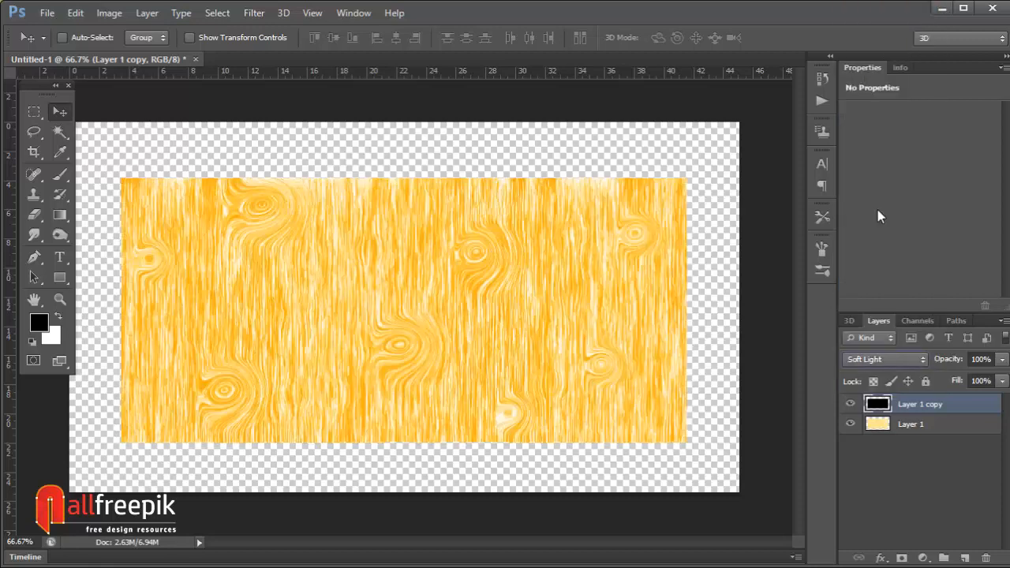
Duplicate the black Soft Light layer twice so that three copies are stacked above Layer 1.
click(953, 479)
click(925, 403)
drag(966, 558, 967, 560)
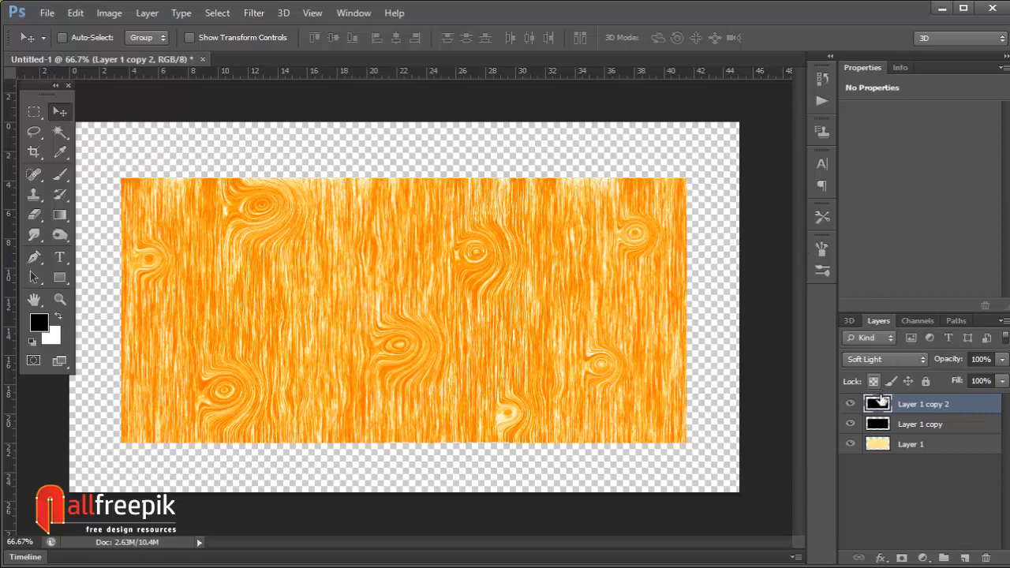
click(863, 424)
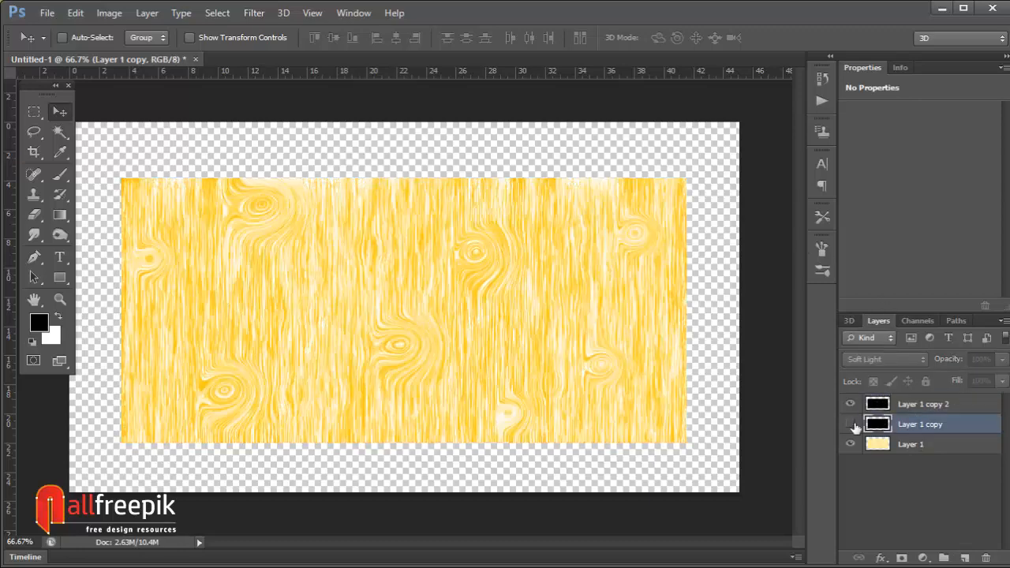
drag(938, 404, 969, 559)
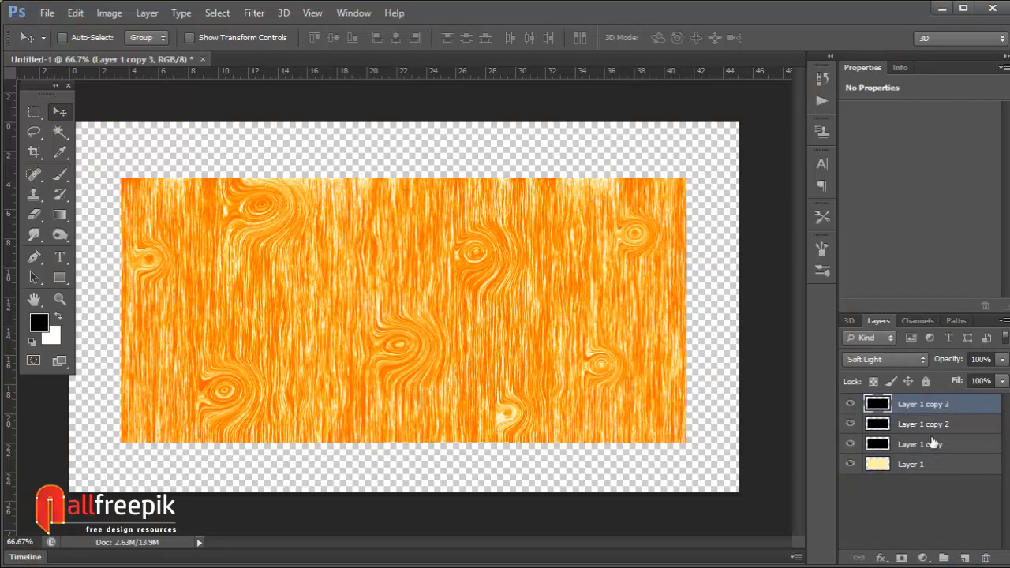
Reduce the opacity of the topmost layer, Layer 1 copy 3, to 33%.
click(999, 360)
click(959, 378)
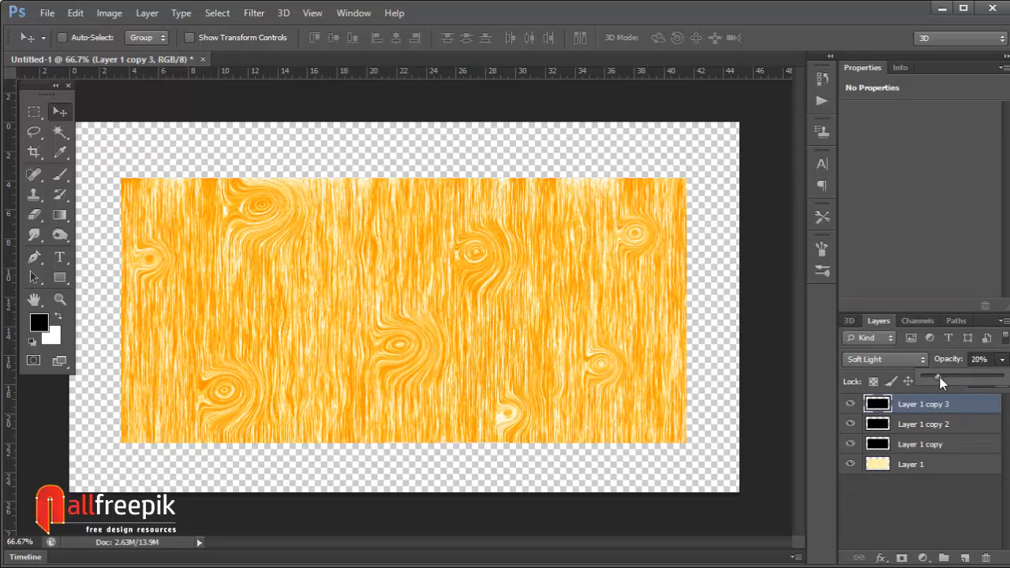
drag(939, 382, 949, 382)
click(942, 504)
click(941, 504)
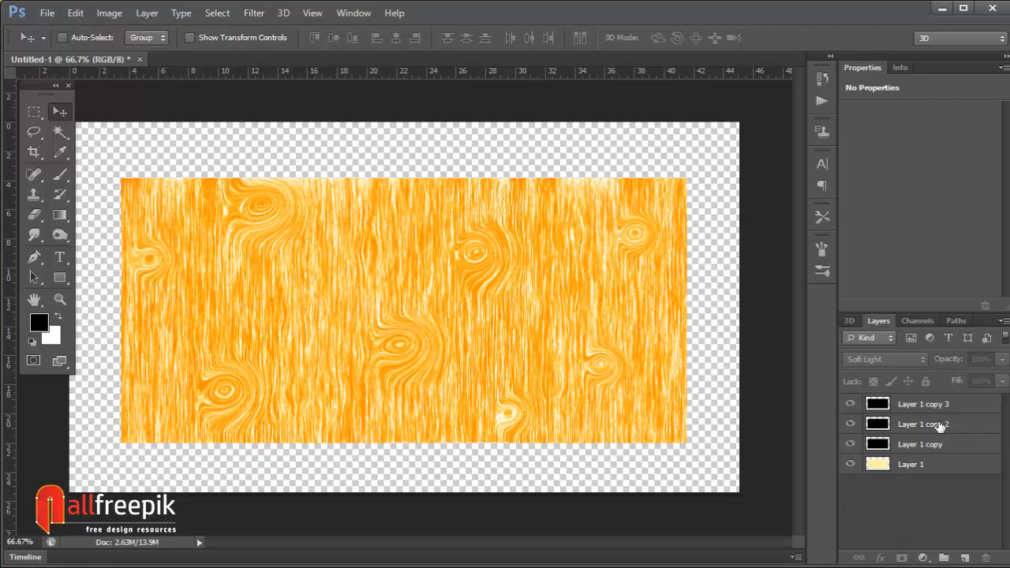
click(937, 423)
click(933, 407)
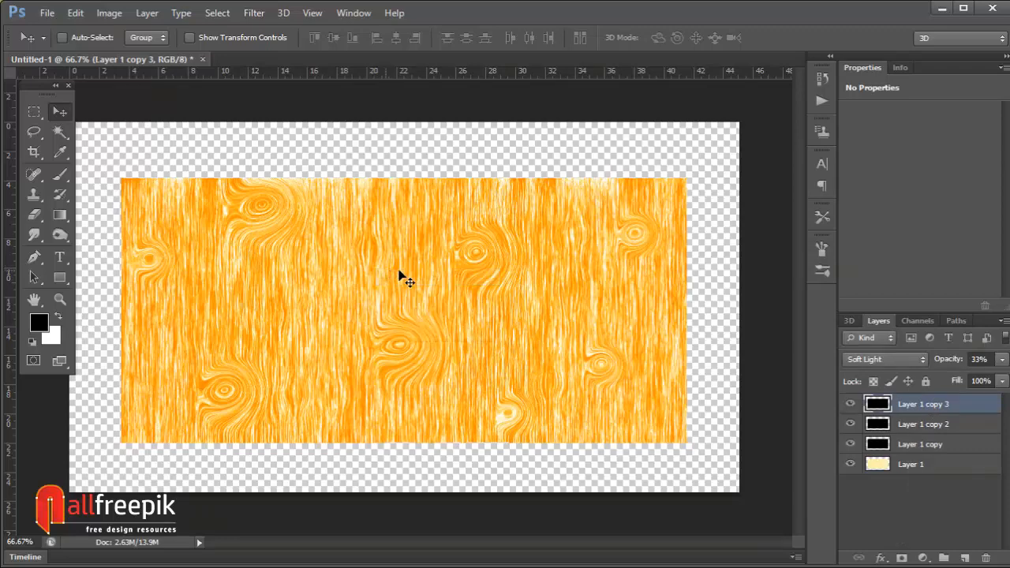
Apply Smart Sharpen to Layer 1 with amount 68%, radius 0.5 px and Gaussian Blur removal.
click(882, 465)
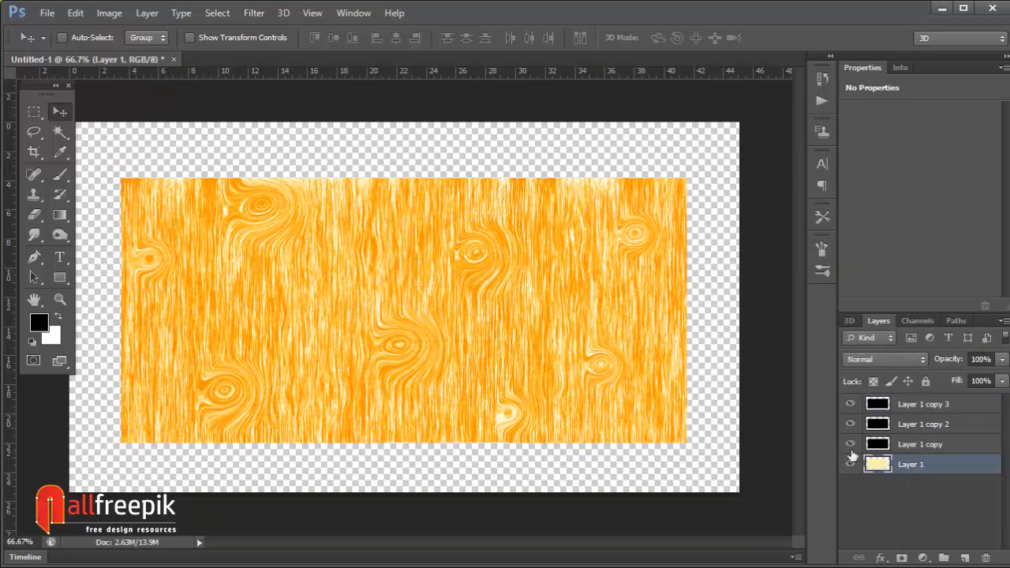
click(255, 13)
mouse_move(289, 242)
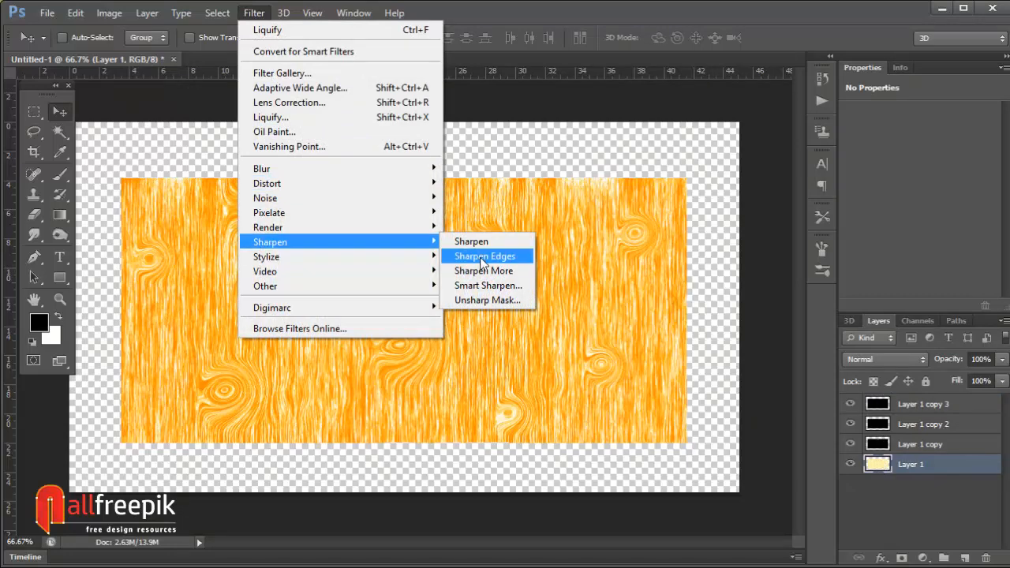
click(491, 284)
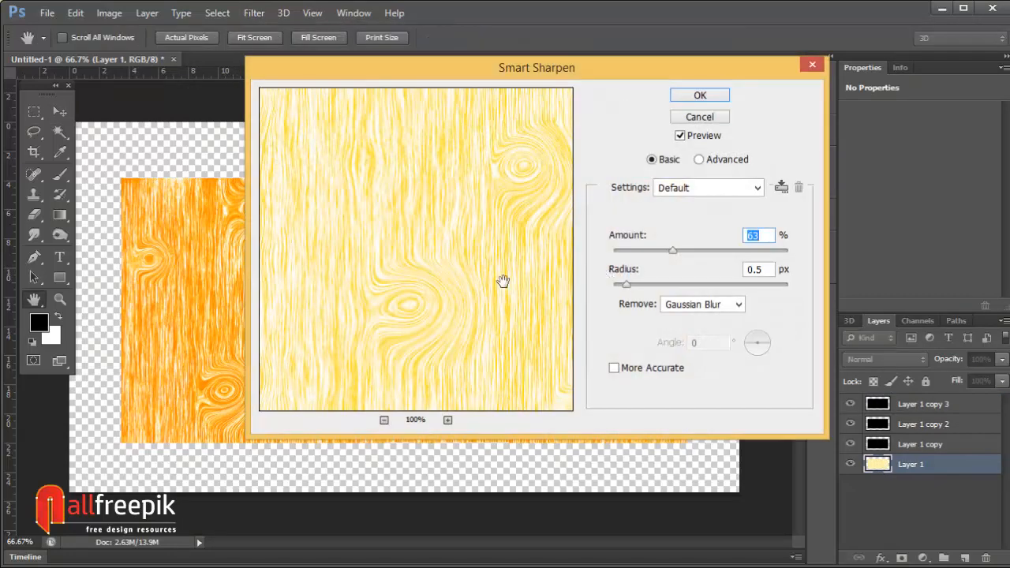
drag(466, 279, 435, 275)
drag(473, 308, 424, 306)
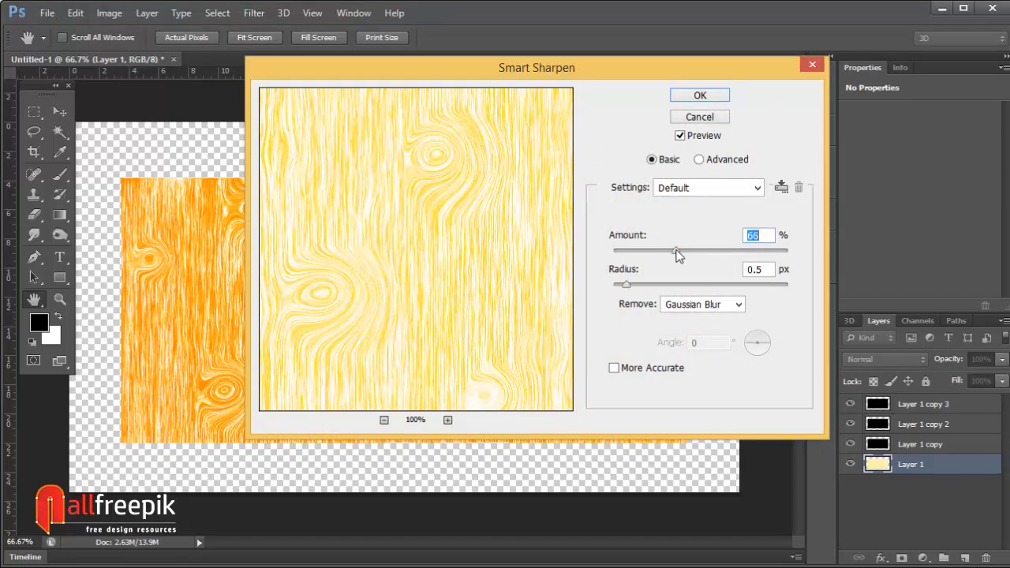
click(827, 146)
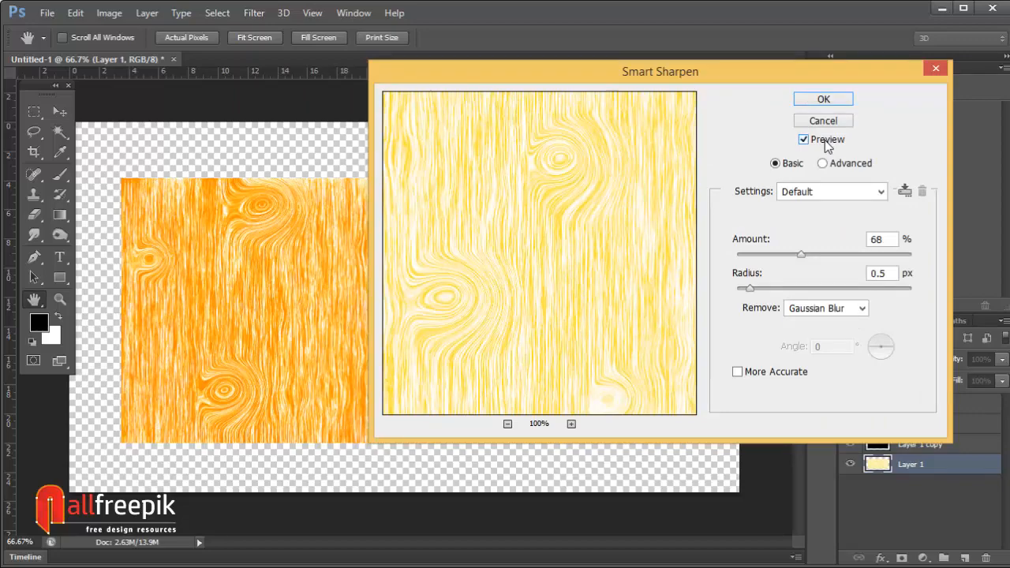
click(820, 98)
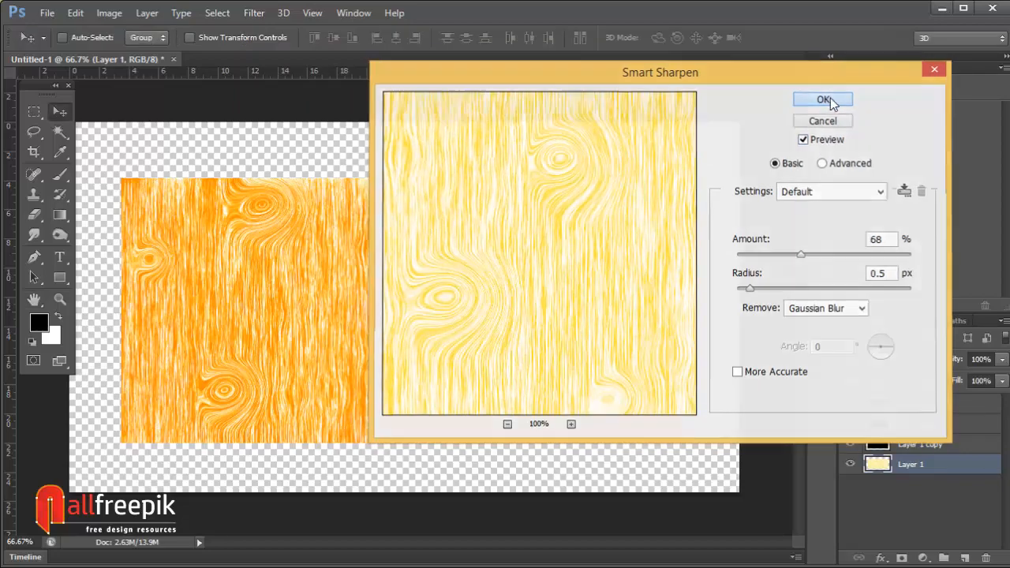
ctrl+click(415, 325)
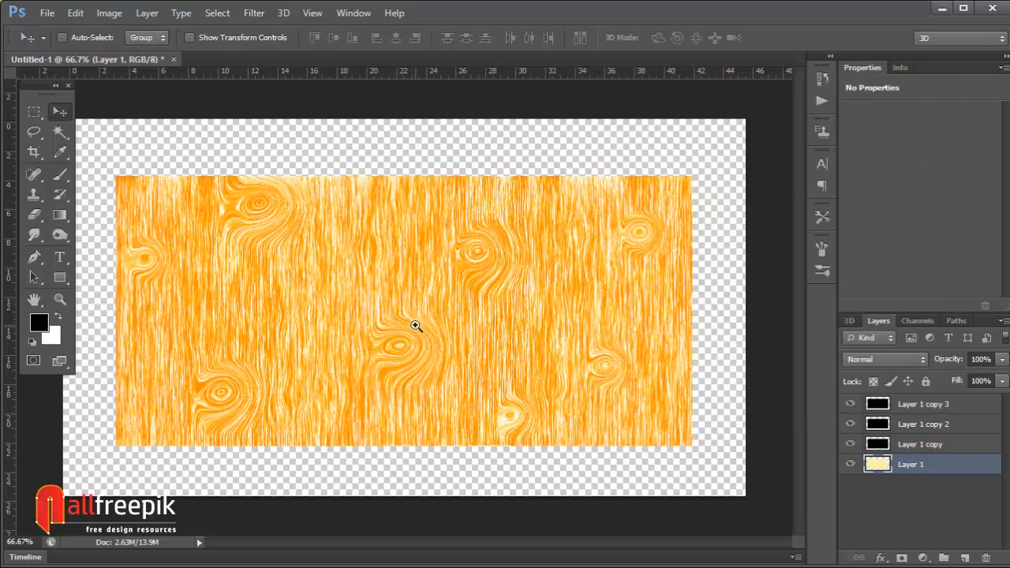
ctrl+click(416, 325)
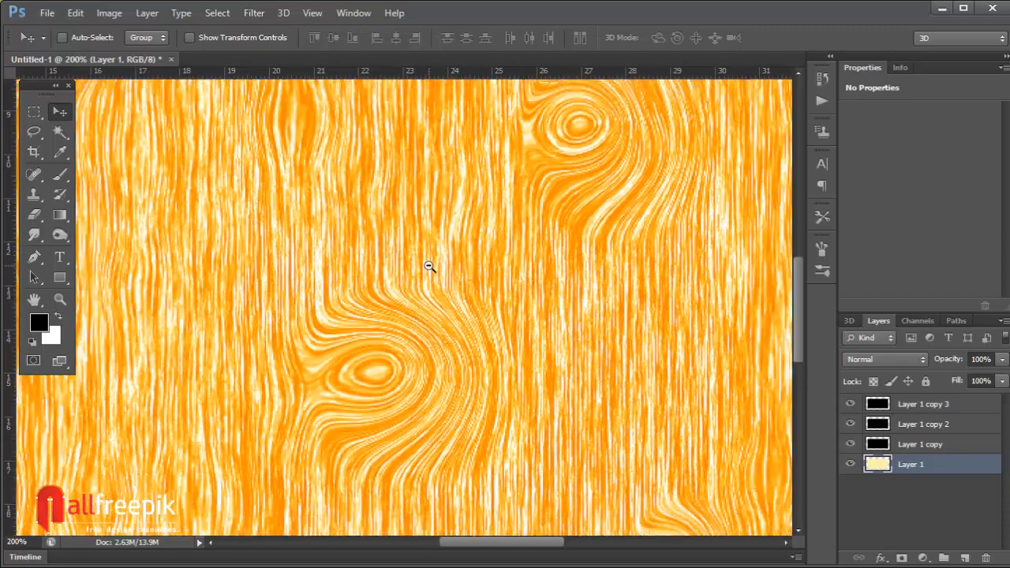
ctrl+alt+click(428, 266)
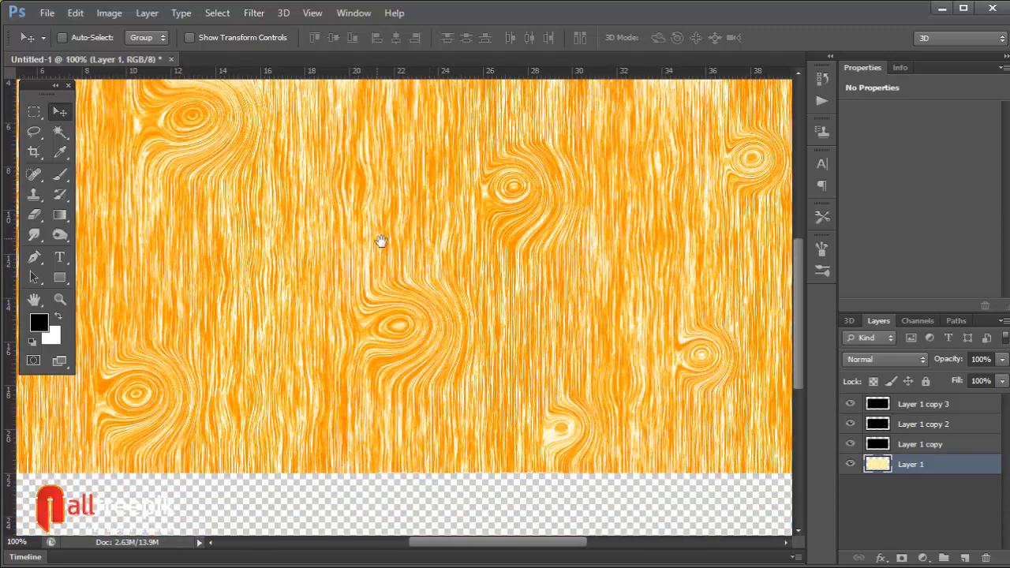